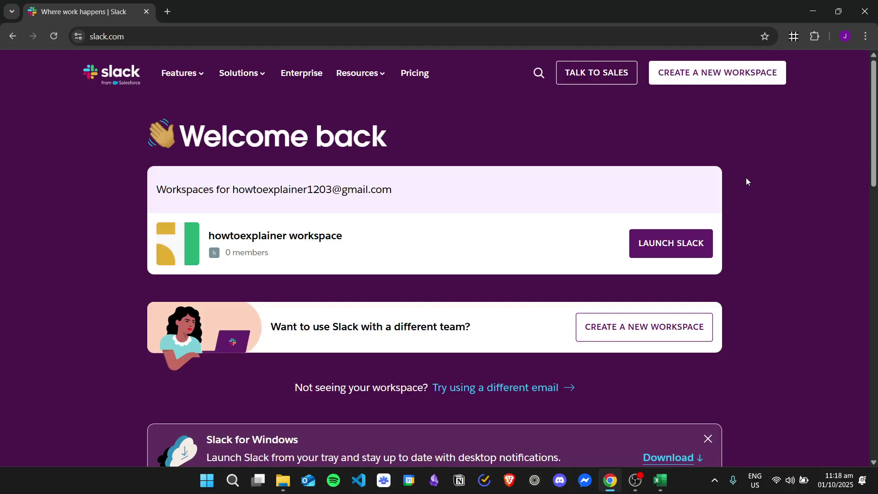
- Launch the howtoexplainer workspace from slack.com and decline opening the desktop app
{"action": "left_click", "coordinate": [666, 246]}
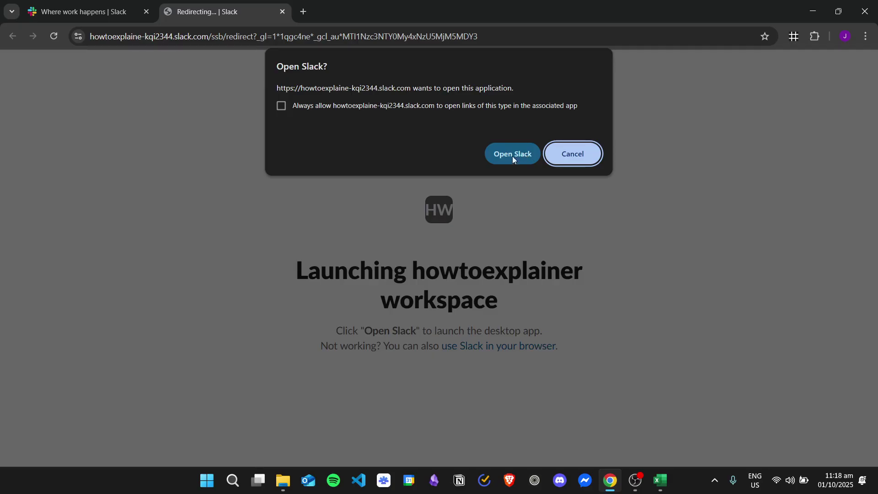
{"action": "left_click", "coordinate": [571, 155]}
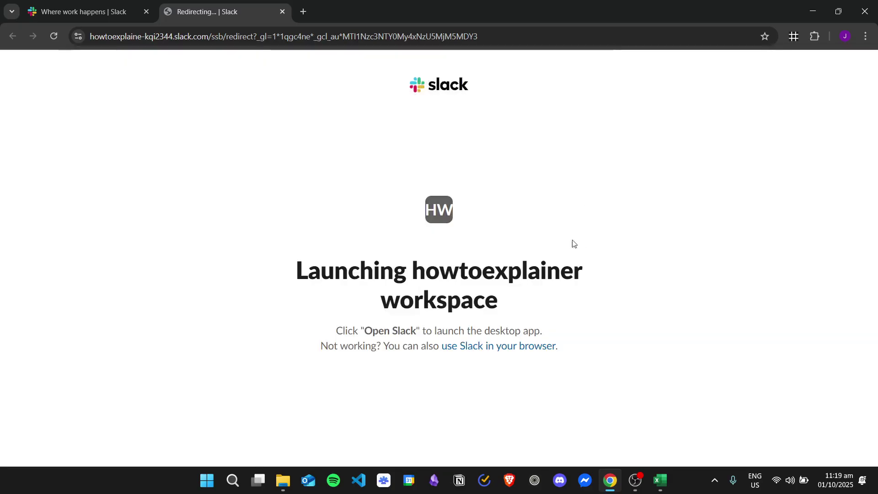
- Open the workspace in the browser and bring up the Add Emoji form from the emoji picker
{"action": "left_click", "coordinate": [533, 350]}
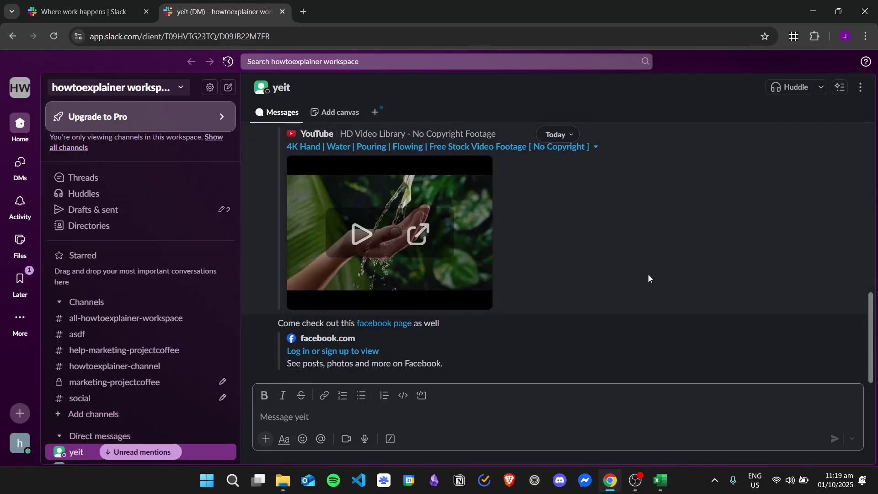
{"action": "scroll", "coordinate": [170, 249], "scroll_direction": "down", "scroll_amount": 3}
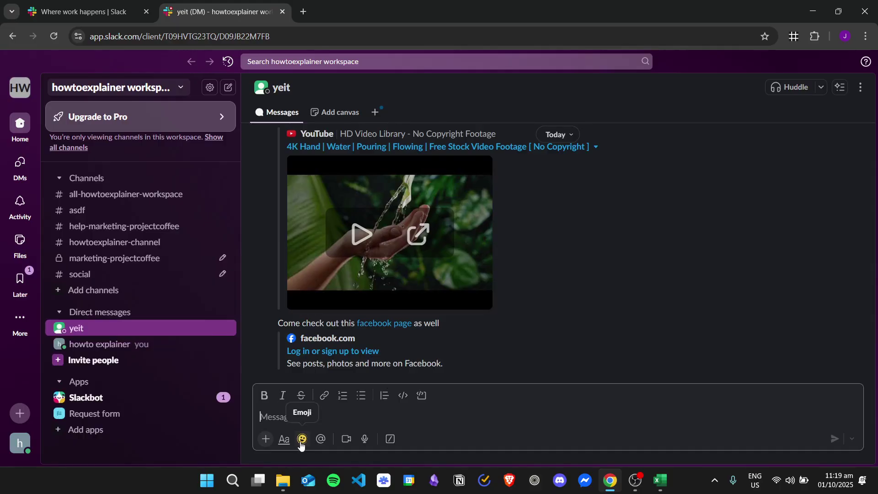
{"action": "left_click", "coordinate": [302, 440]}
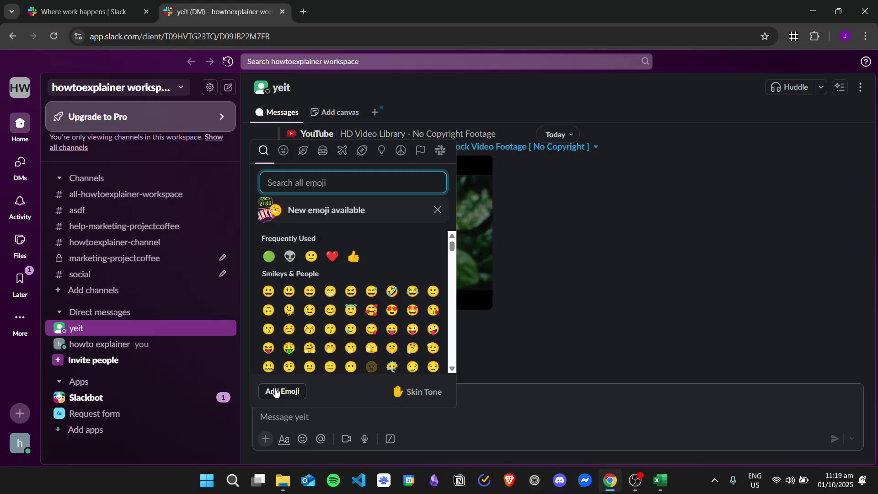
{"action": "left_click", "coordinate": [292, 392]}
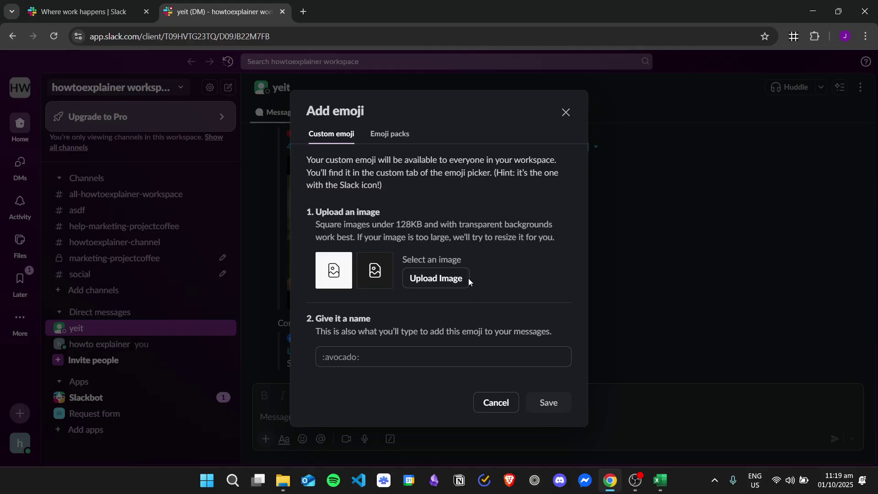
- Upload blinkingface.png and save it as the custom emoji :blinkingface:
{"action": "left_click", "coordinate": [449, 279]}
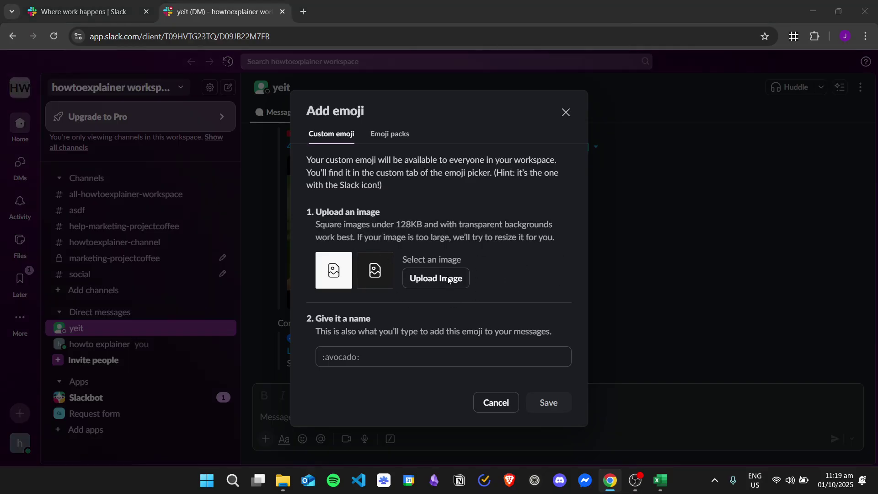
{"action": "scroll", "coordinate": [414, 243], "scroll_direction": "down", "scroll_amount": 1}
{"action": "scroll", "coordinate": [414, 243], "scroll_direction": "up", "scroll_amount": 1}
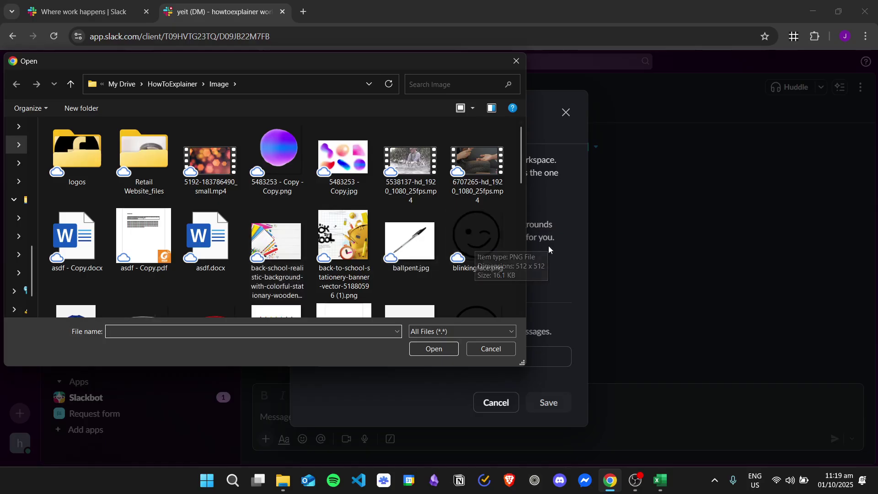
{"action": "double_click", "coordinate": [492, 231]}
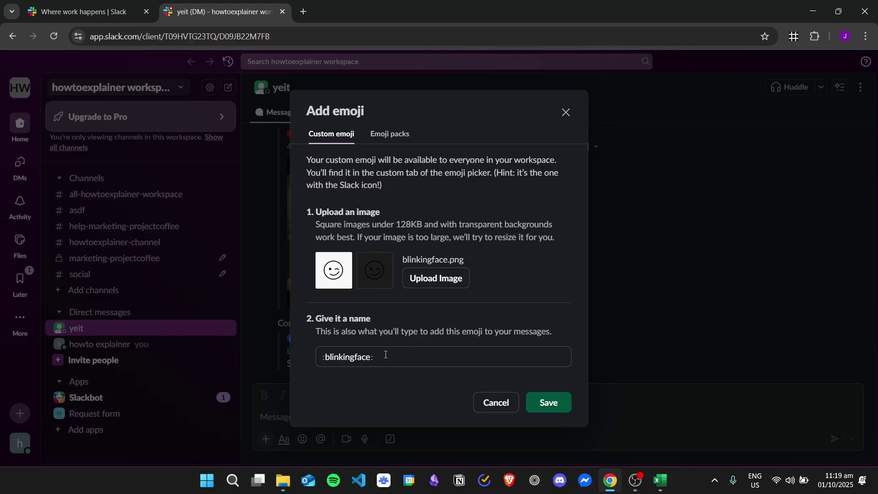
{"action": "left_click", "coordinate": [558, 403]}
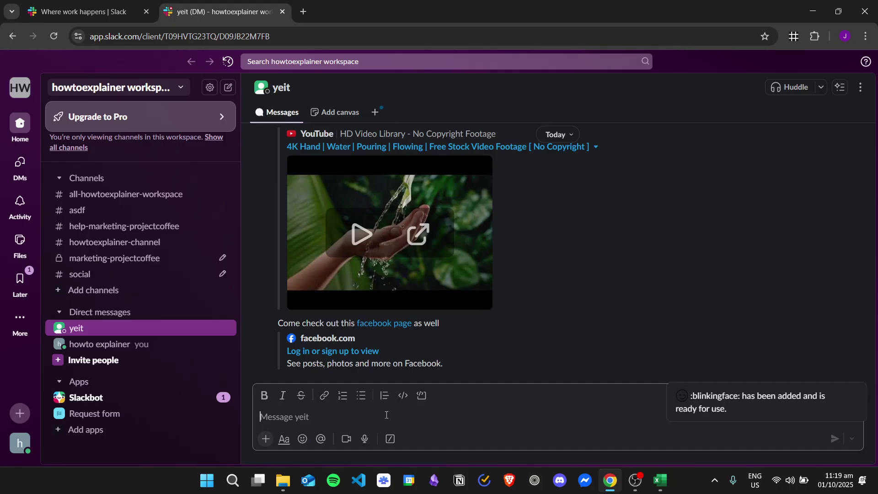
- Send 'hi!!' with the custom :blinkingface: emoji to yeit
{"action": "type", "text": "hi!!"}
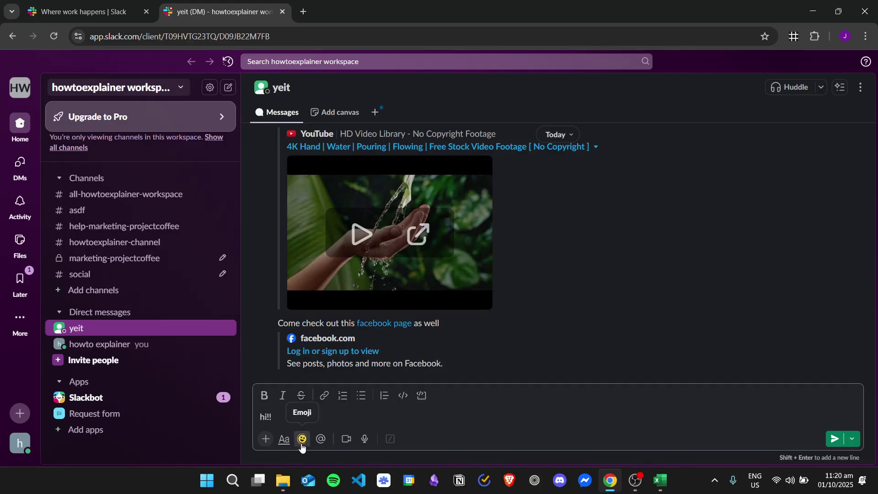
{"action": "left_click", "coordinate": [302, 439]}
{"action": "scroll", "coordinate": [407, 286], "scroll_direction": "down", "scroll_amount": 5}
{"action": "scroll", "coordinate": [407, 286], "scroll_direction": "down", "scroll_amount": 15}
{"action": "scroll", "coordinate": [398, 298], "scroll_direction": "down", "scroll_amount": 3}
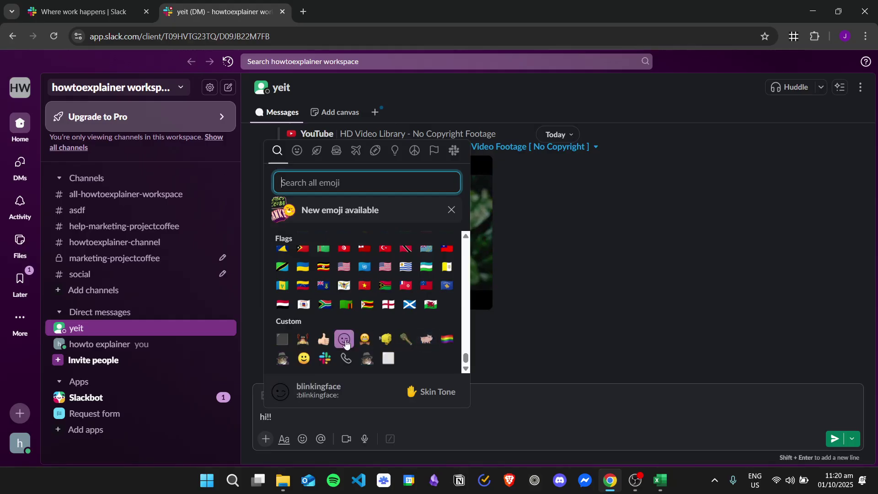
{"action": "left_click", "coordinate": [345, 340]}
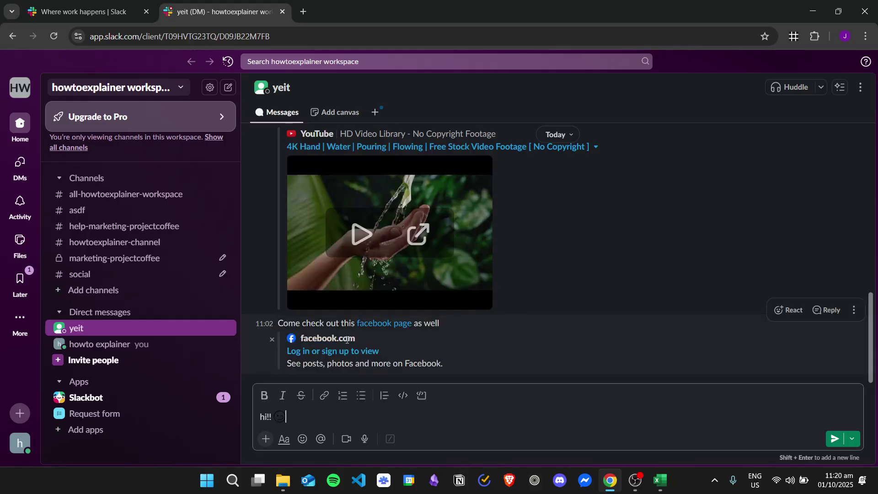
{"action": "left_click", "coordinate": [836, 438]}
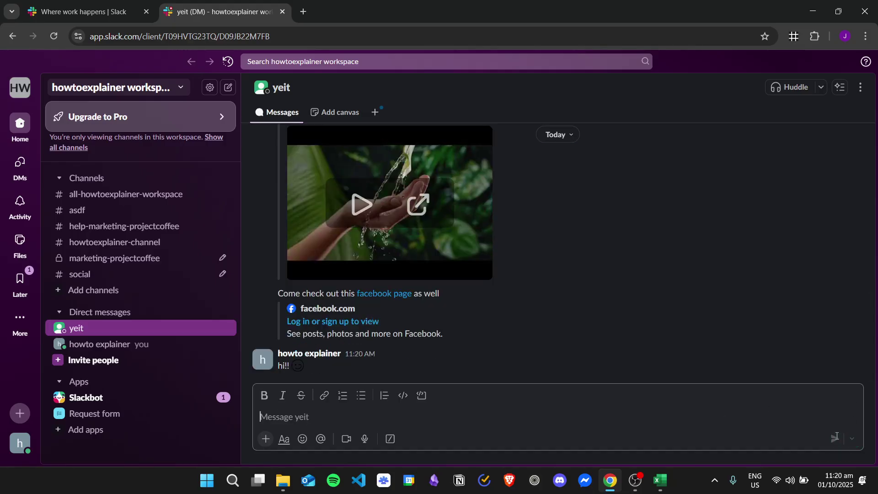
{"action": "mouse_move", "coordinate": [298, 369]}
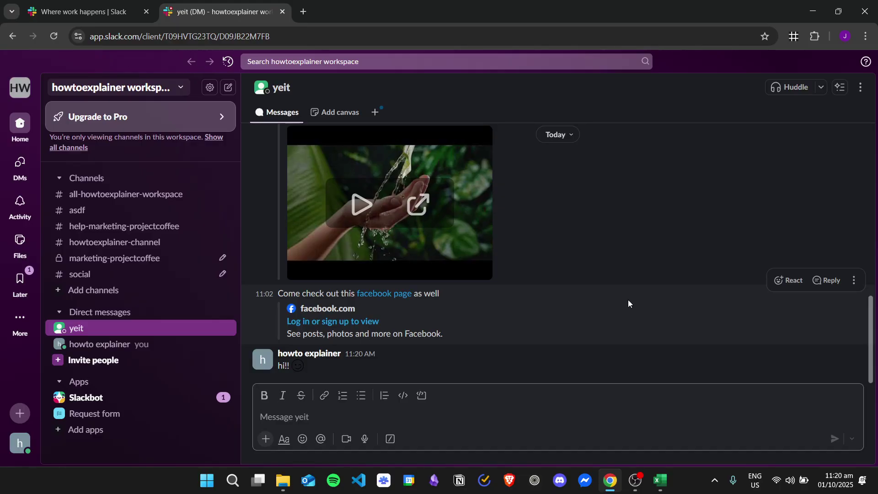
- Search 'getemoji' in a new tab, open get-emoji.com, and scroll to its face emoji
{"action": "left_click", "coordinate": [303, 12]}
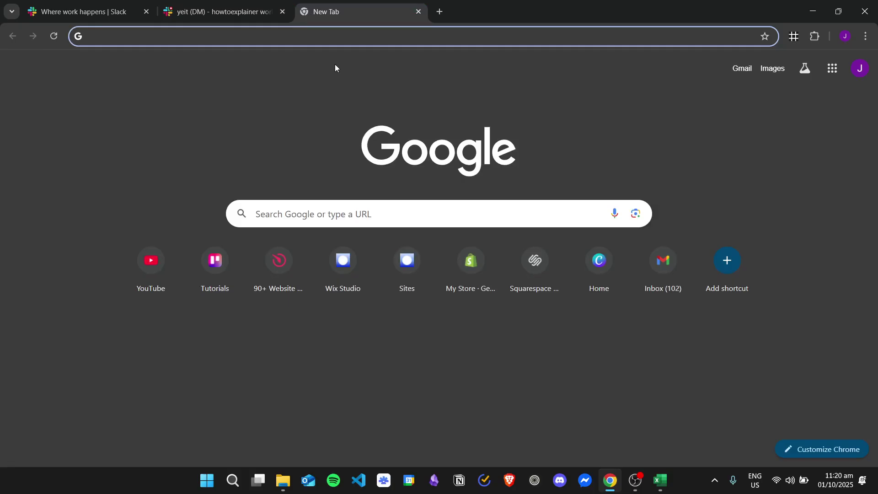
{"action": "type", "text": "getemoji"}
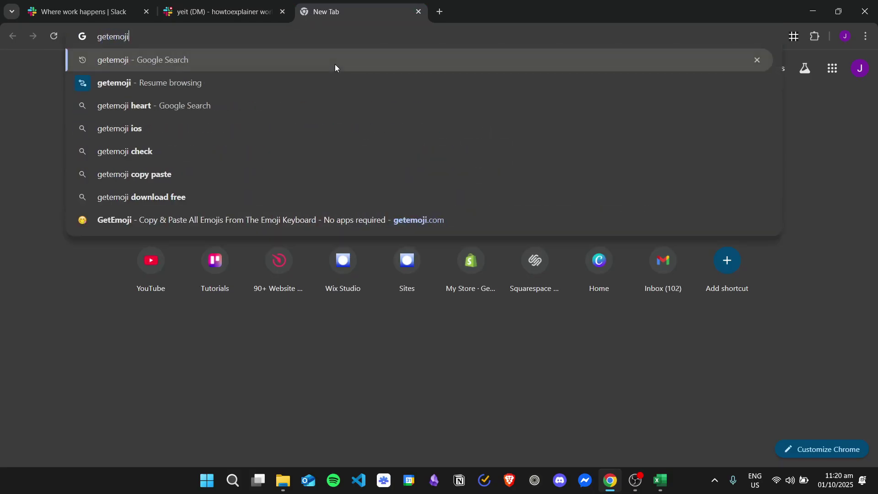
{"action": "key", "text": "Return"}
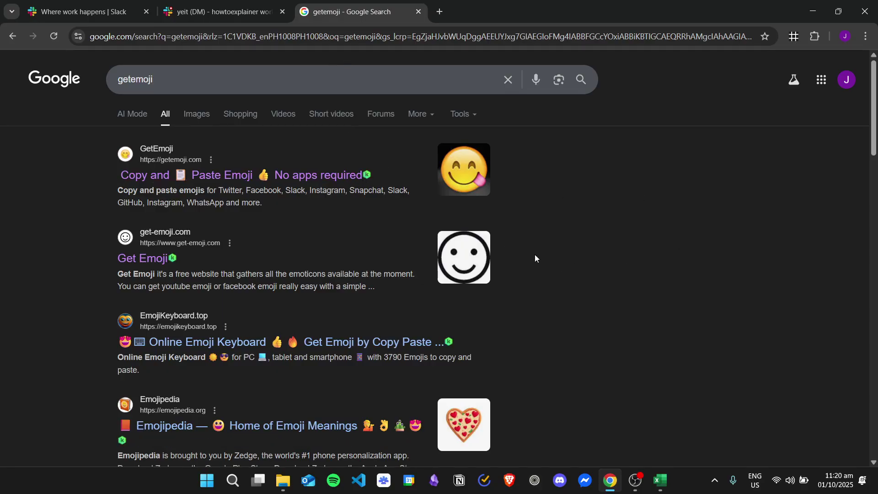
{"action": "left_click", "coordinate": [153, 258]}
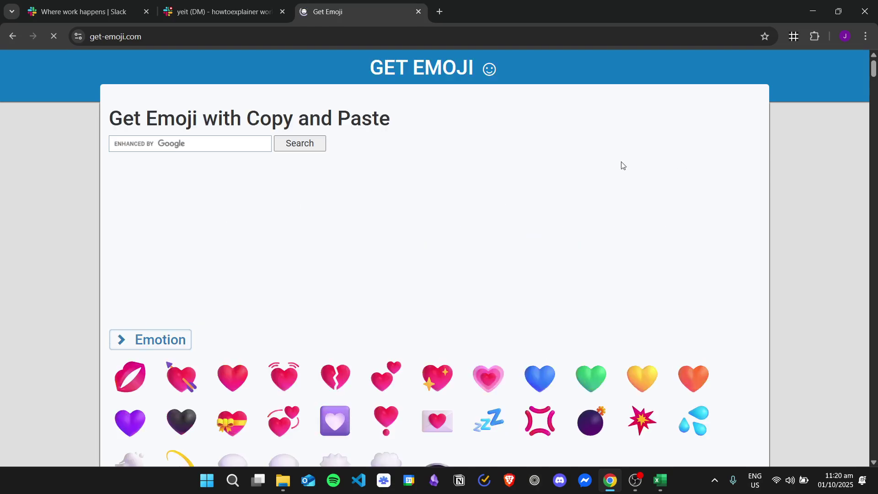
{"action": "scroll", "coordinate": [535, 209], "scroll_direction": "down", "scroll_amount": 2}
{"action": "scroll", "coordinate": [539, 206], "scroll_direction": "down", "scroll_amount": 5}
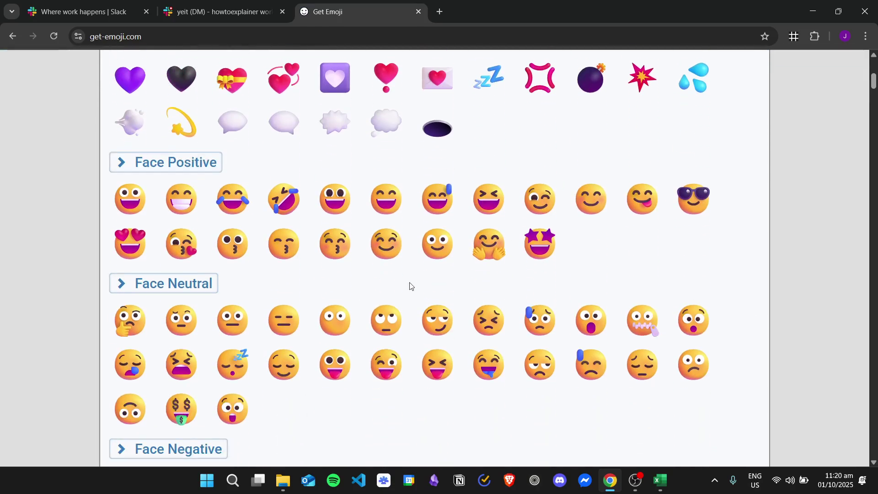
- Launch Snipping Tool and snip the first open-mouth face emoji from Get Emoji
{"action": "left_click", "coordinate": [208, 478]}
{"action": "type", "text": "s"}
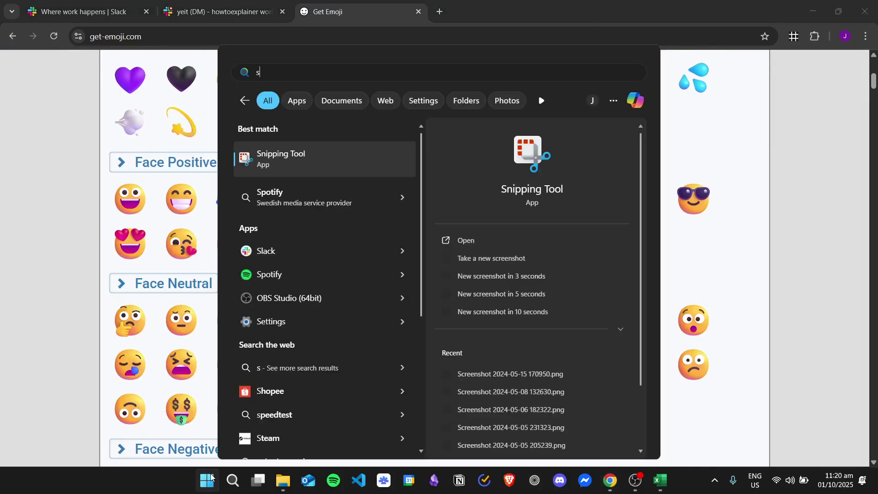
{"action": "type", "text": "nipp"}
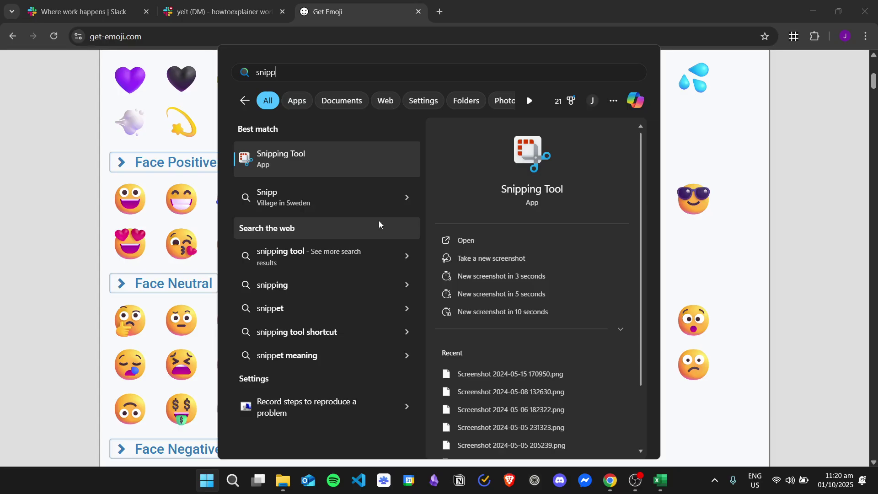
{"action": "left_click", "coordinate": [350, 159]}
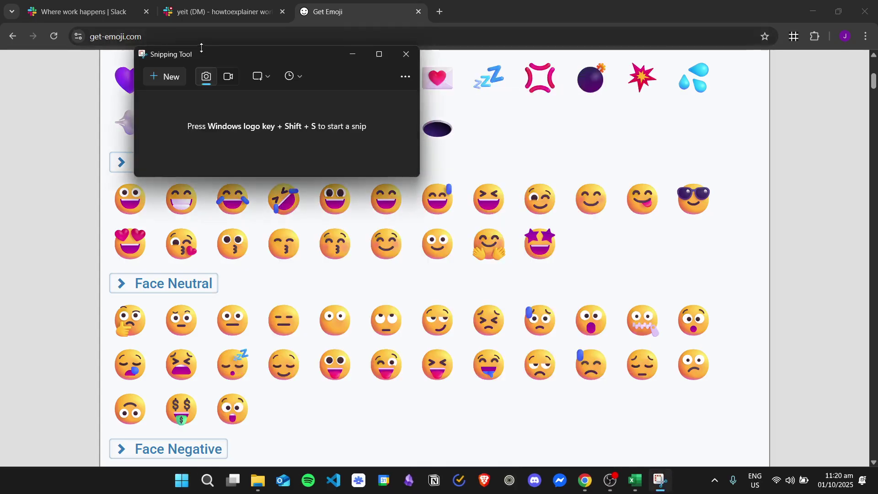
{"action": "left_click", "coordinate": [330, 94]}
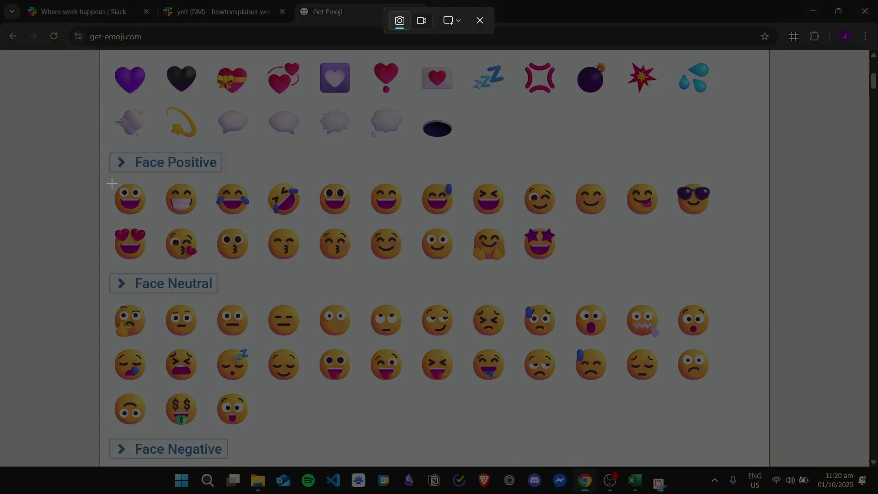
{"action": "left_click_drag", "start_coordinate": [108, 183], "coordinate": [150, 216]}
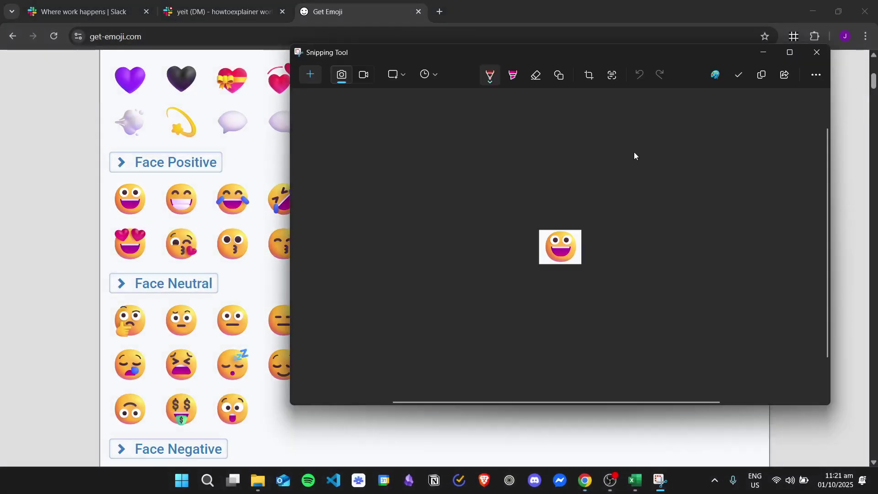
- Save the snip as happyfacemouthopen.png in the Image folder and close Snipping Tool
{"action": "left_click_drag", "start_coordinate": [635, 53], "coordinate": [470, 50]}
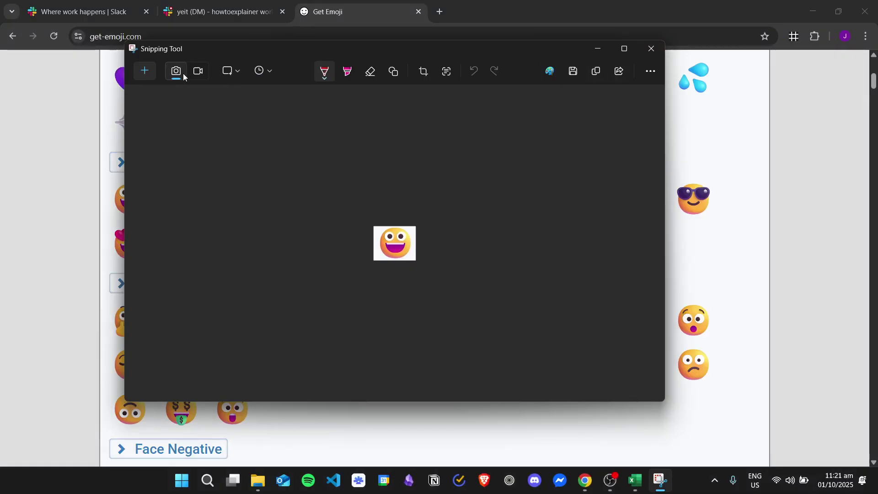
{"action": "left_click", "coordinate": [573, 72]}
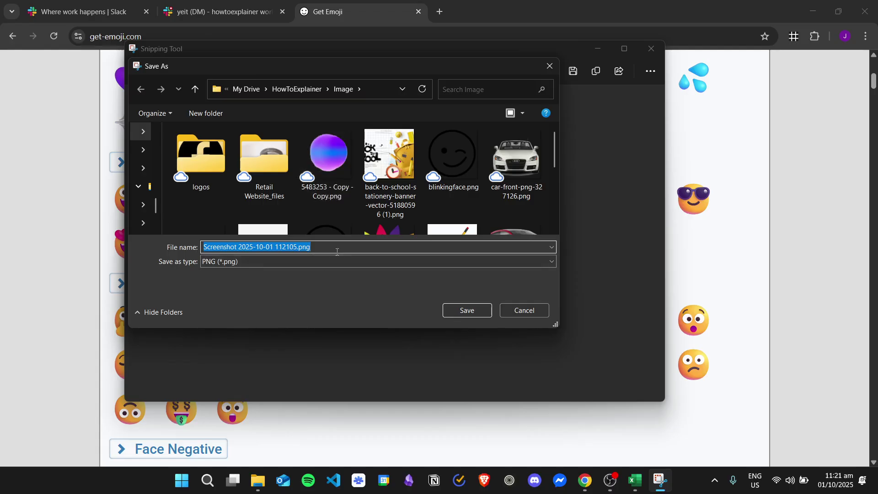
{"action": "type", "text": "happ"}
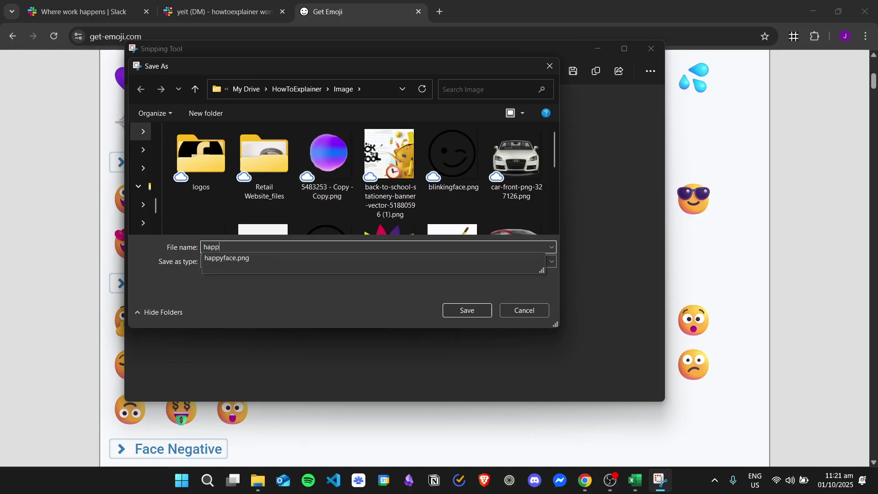
{"action": "type", "text": "yfacemouthopen"}
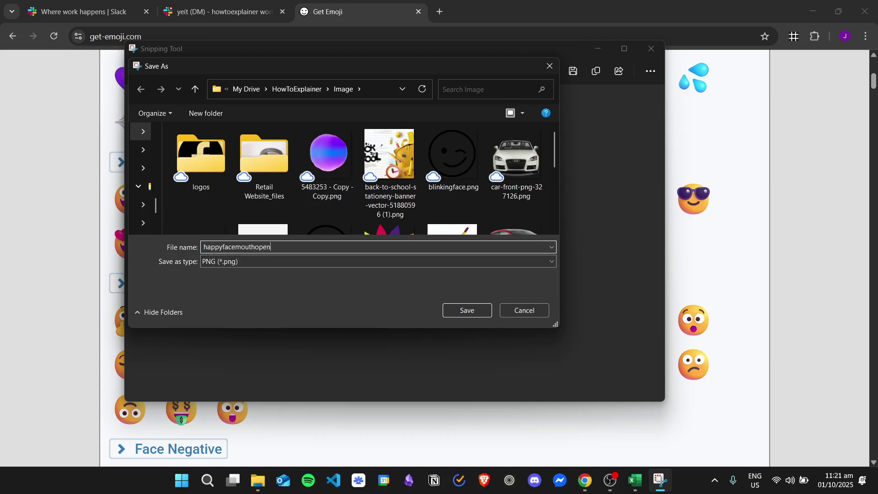
{"action": "left_click", "coordinate": [467, 310]}
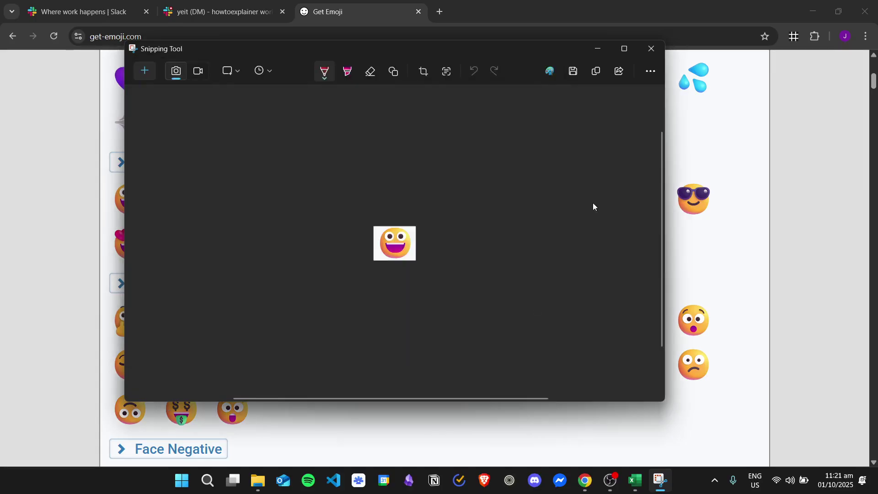
{"action": "left_click", "coordinate": [651, 48]}
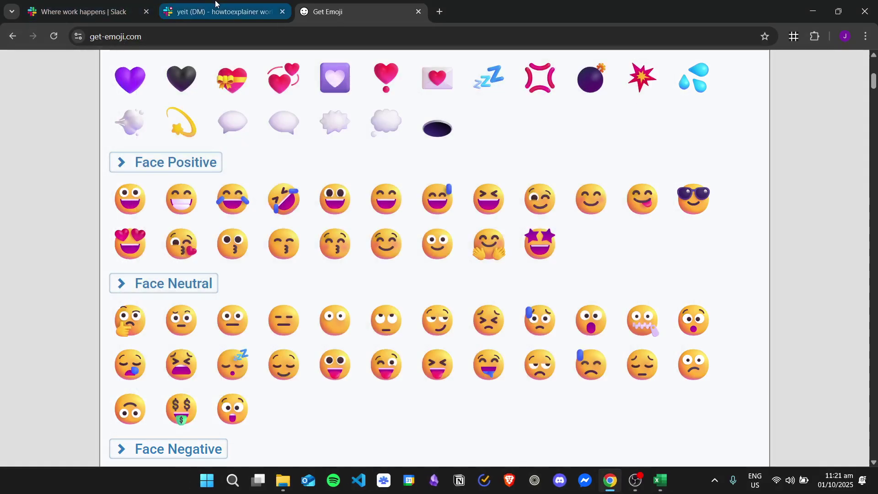
- Back in Slack, upload happyfacemouthopen.png as the custom emoji :happyfacemouthopen:
{"action": "left_click", "coordinate": [220, 11]}
{"action": "left_click", "coordinate": [303, 438]}
{"action": "scroll", "coordinate": [349, 336], "scroll_direction": "down", "scroll_amount": 5}
{"action": "left_click", "coordinate": [282, 392]}
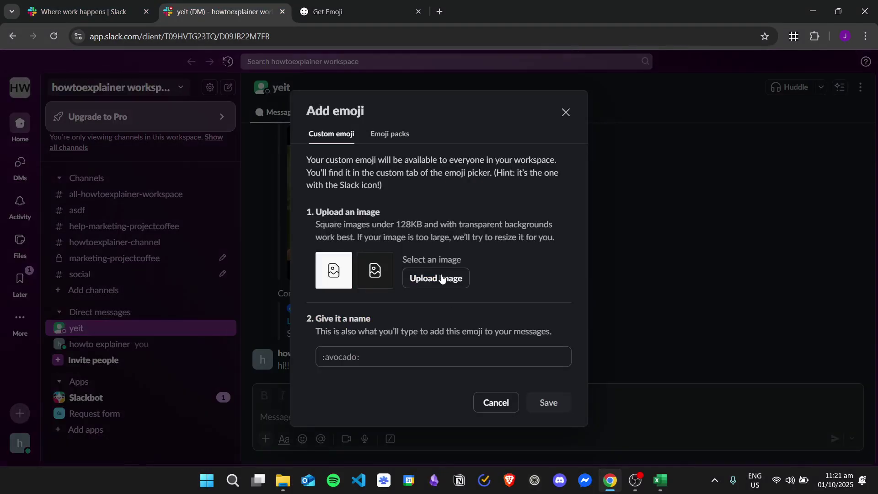
{"action": "left_click", "coordinate": [441, 278]}
{"action": "scroll", "coordinate": [441, 193], "scroll_direction": "down", "scroll_amount": 5}
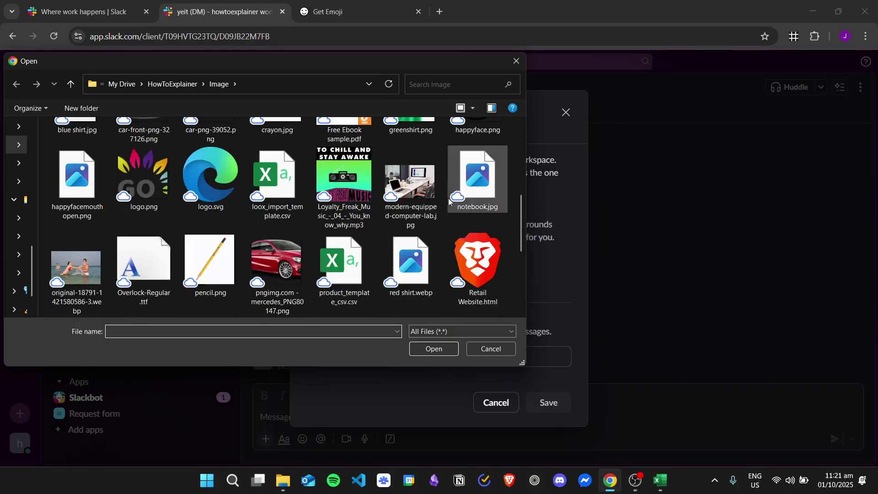
{"action": "mouse_move", "coordinate": [524, 190]}
{"action": "left_mouse_down"}
{"action": "mouse_move", "coordinate": [537, 129]}
{"action": "mouse_move", "coordinate": [536, 246]}
{"action": "mouse_move", "coordinate": [525, 261]}
{"action": "mouse_move", "coordinate": [517, 129]}
{"action": "mouse_move", "coordinate": [526, 199]}
{"action": "left_mouse_up"}
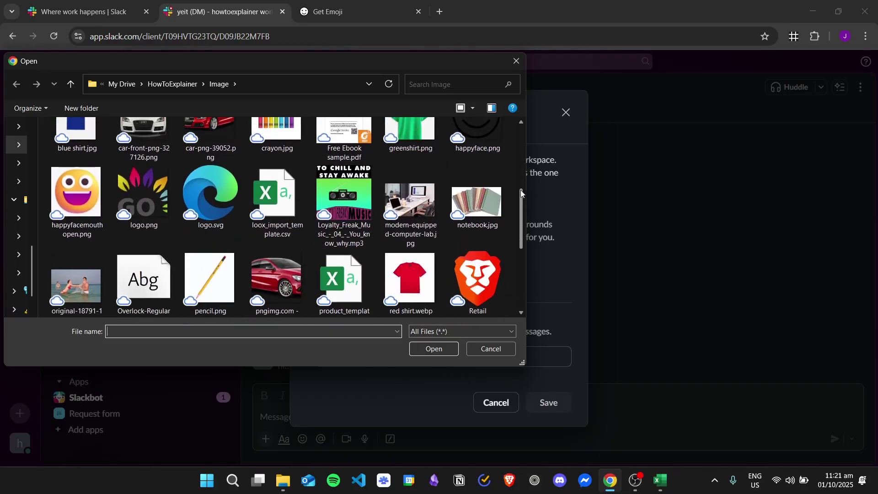
{"action": "double_click", "coordinate": [85, 199]}
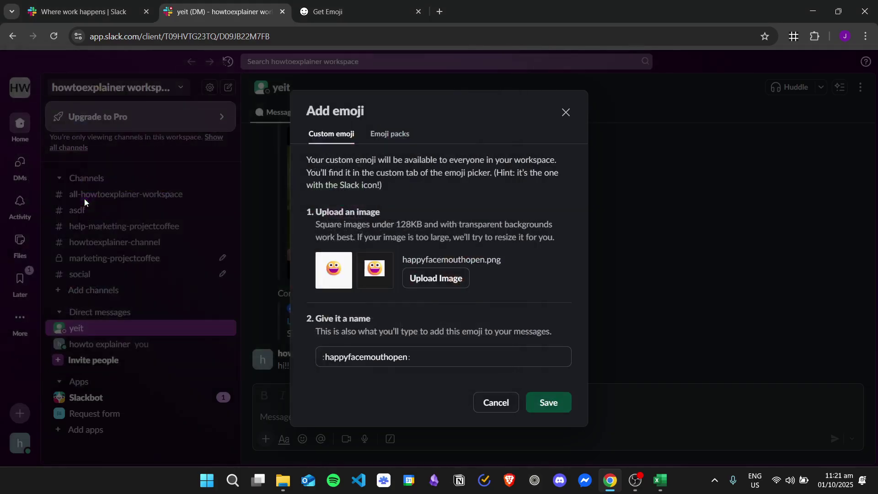
{"action": "left_click", "coordinate": [549, 404]}
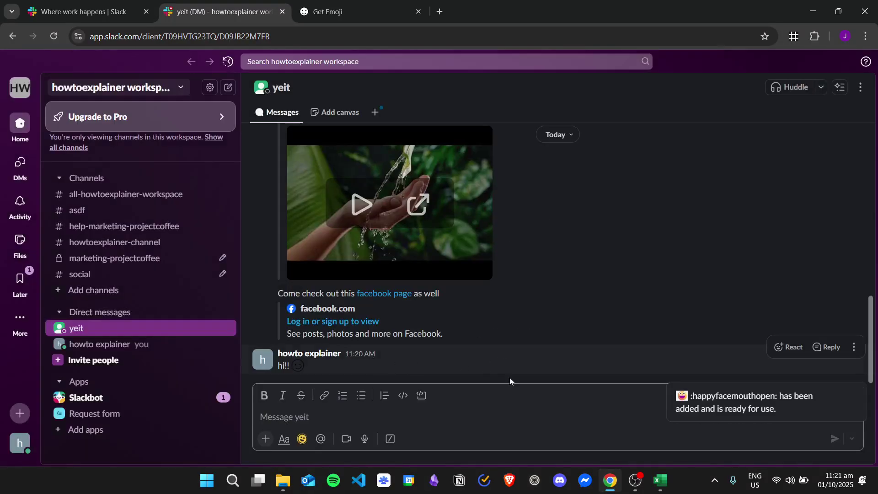
- Post the :happyfacemouthopen: emoji in the yeit direct message
{"action": "left_click", "coordinate": [303, 438]}
{"action": "left_click_drag", "start_coordinate": [455, 260], "coordinate": [455, 369]}
{"action": "left_click", "coordinate": [397, 358]}
{"action": "key", "text": "Return"}
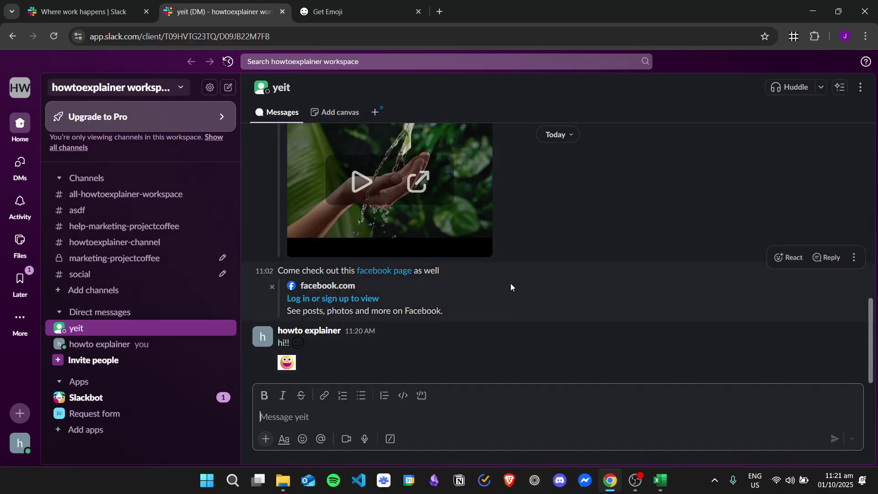
- Open Copilot and request a custom happy face emoji as a transparent PNG
{"action": "left_click", "coordinate": [232, 480]}
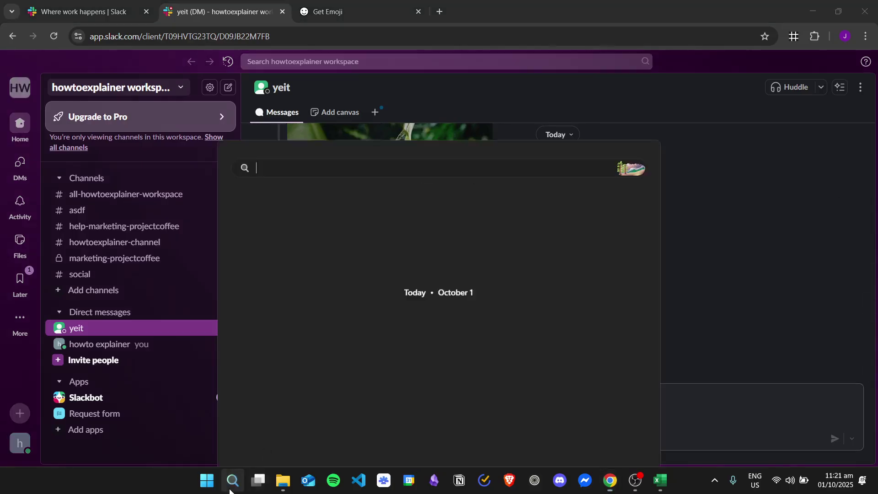
{"action": "type", "text": "c"}
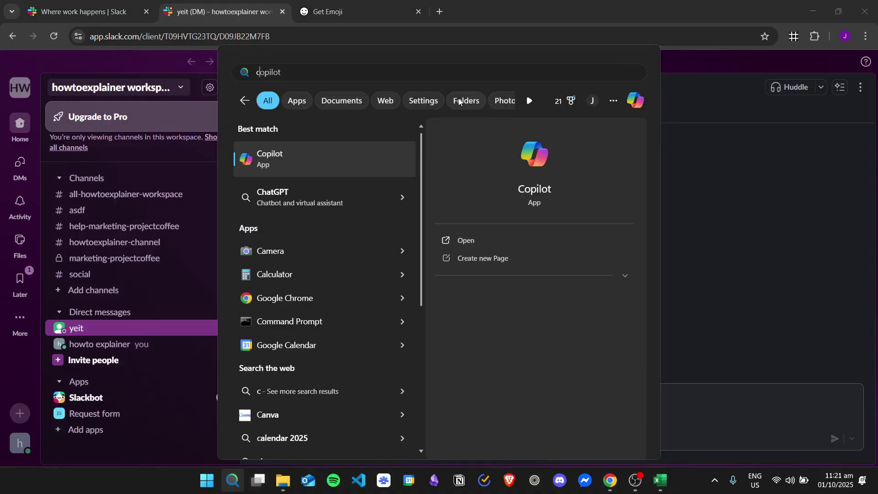
{"action": "key", "text": "Escape"}
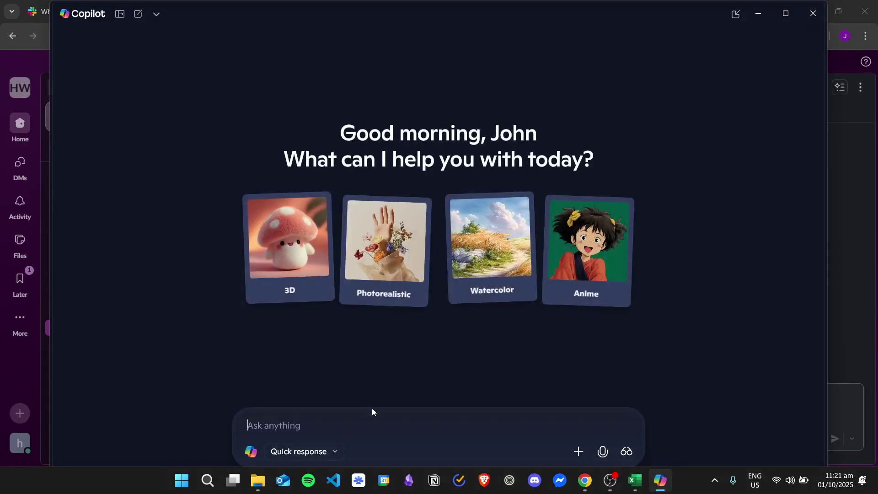
{"action": "type", "text": "C"}
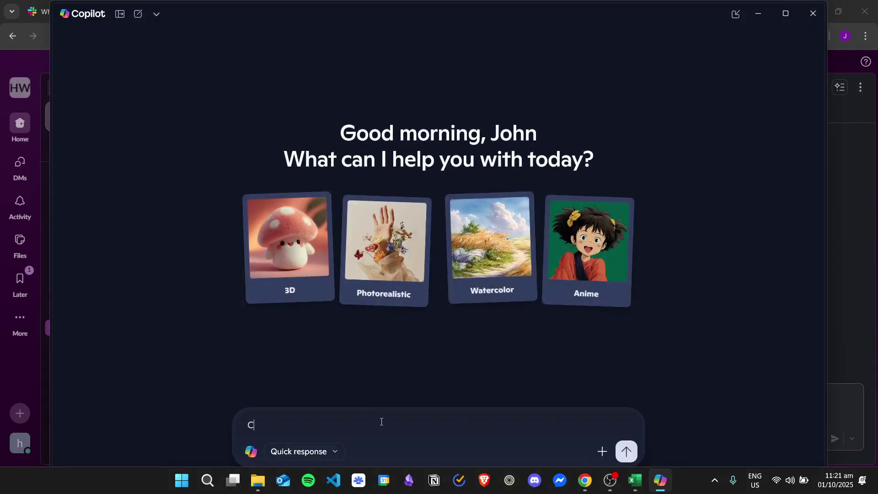
{"action": "type", "text": "reate a custom happy"}
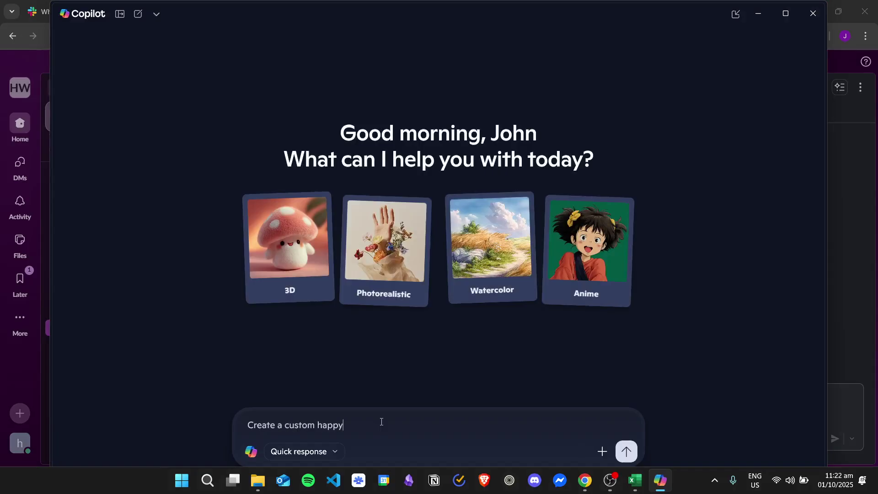
{"action": "type", "text": " face emoji in t transparent pon"}
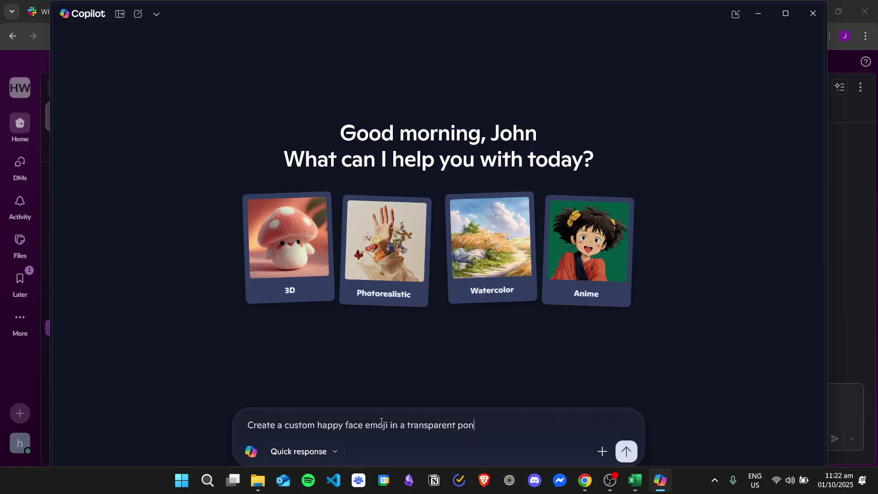
{"action": "type", "text": "ng"}
{"action": "key", "text": "Return"}
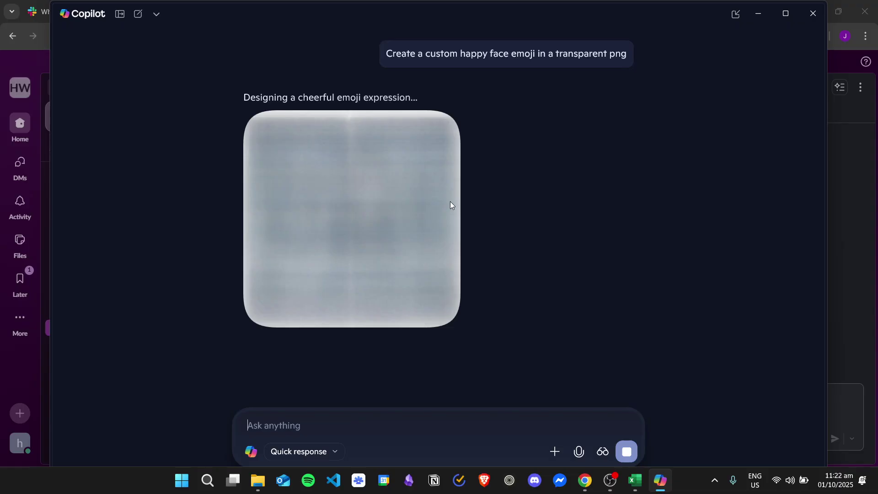
- Download the generated smiley into Downloads and close Copilot
{"action": "type", "text": "+"}
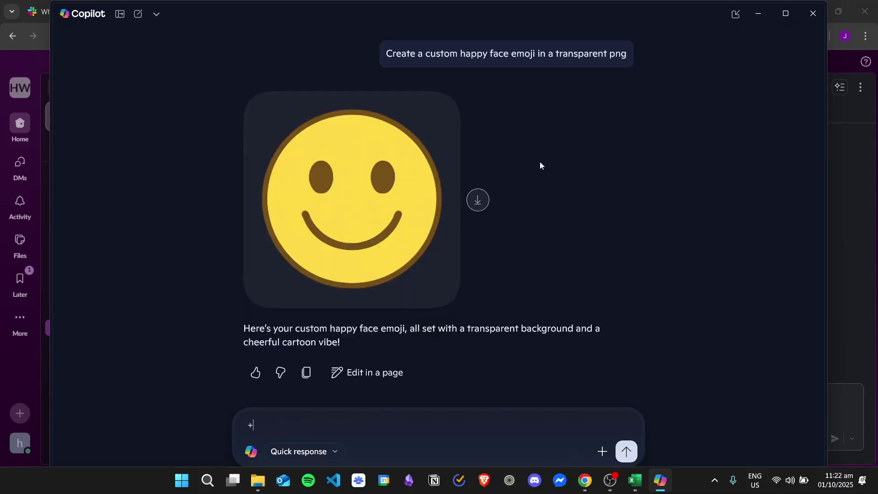
{"action": "left_click", "coordinate": [479, 200]}
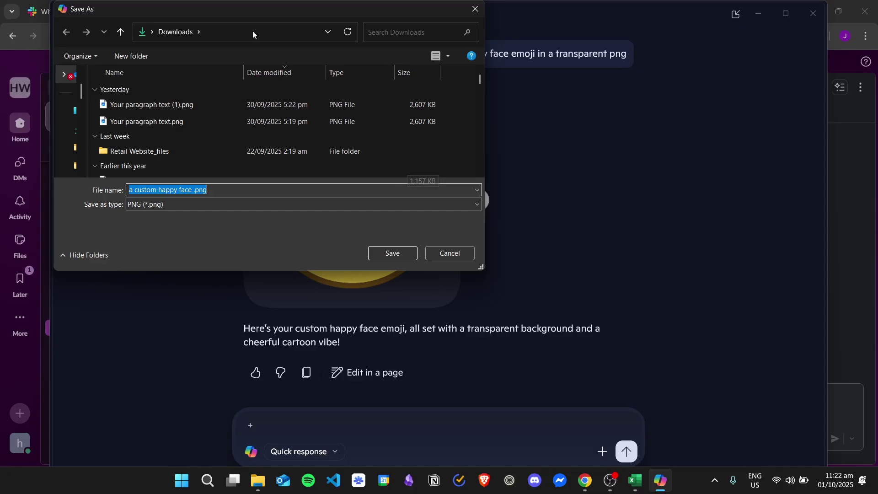
{"action": "left_click", "coordinate": [403, 252]}
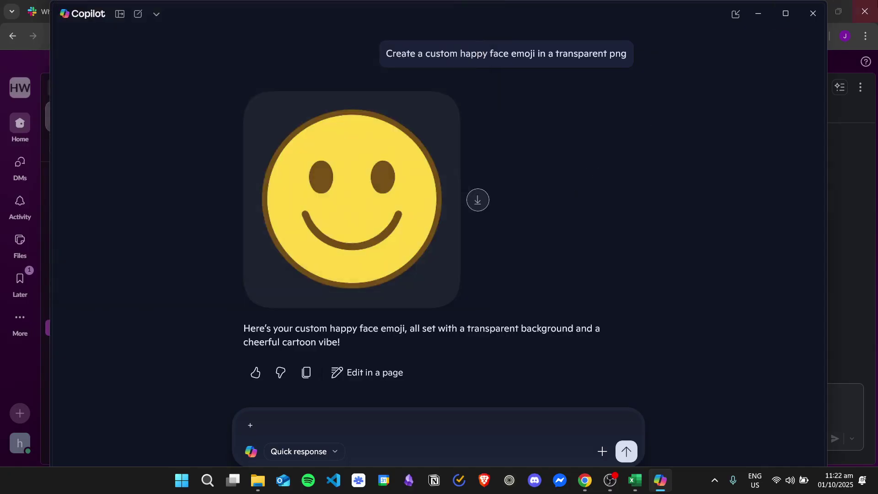
{"action": "left_click", "coordinate": [813, 14]}
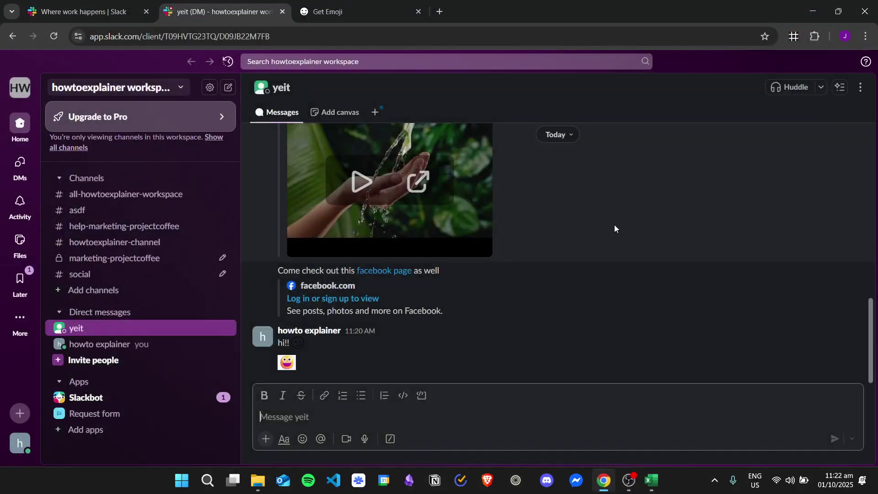
- Upload the Copilot smiley PNG from Downloads as :a-custom-happy-face-: and check it in the emoji picker
{"action": "left_click", "coordinate": [302, 439]}
{"action": "left_click", "coordinate": [282, 392]}
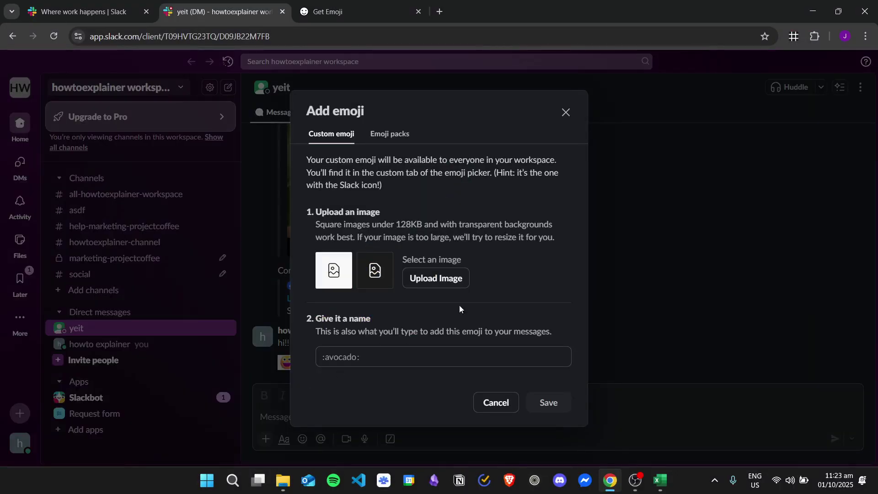
{"action": "left_click", "coordinate": [460, 280]}
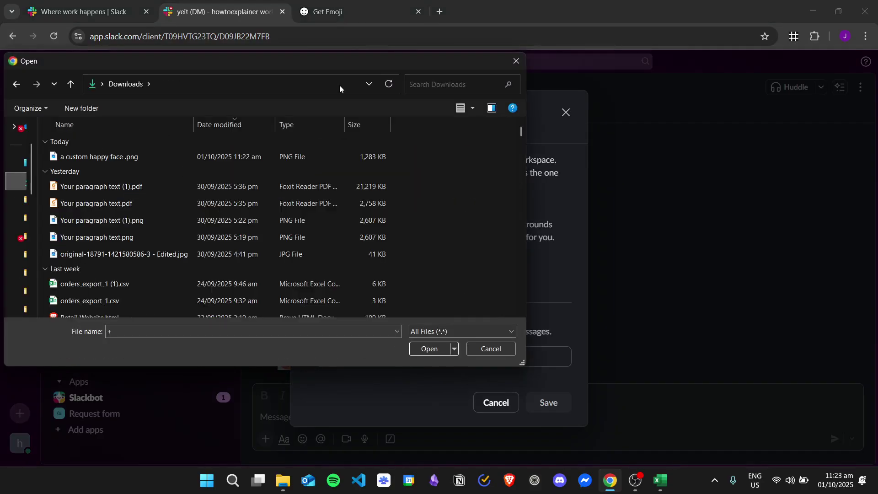
{"action": "double_click", "coordinate": [137, 158]}
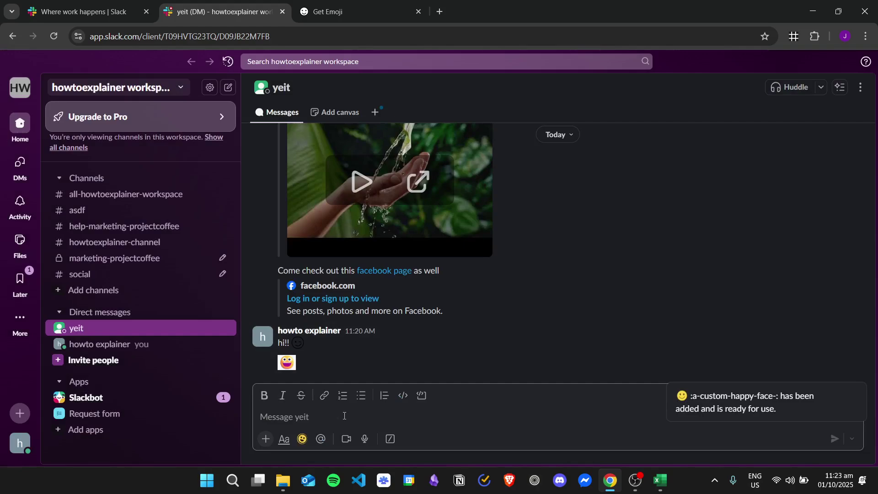
{"action": "left_click", "coordinate": [302, 439]}
{"action": "scroll", "coordinate": [412, 298], "scroll_direction": "down", "scroll_amount": 10}
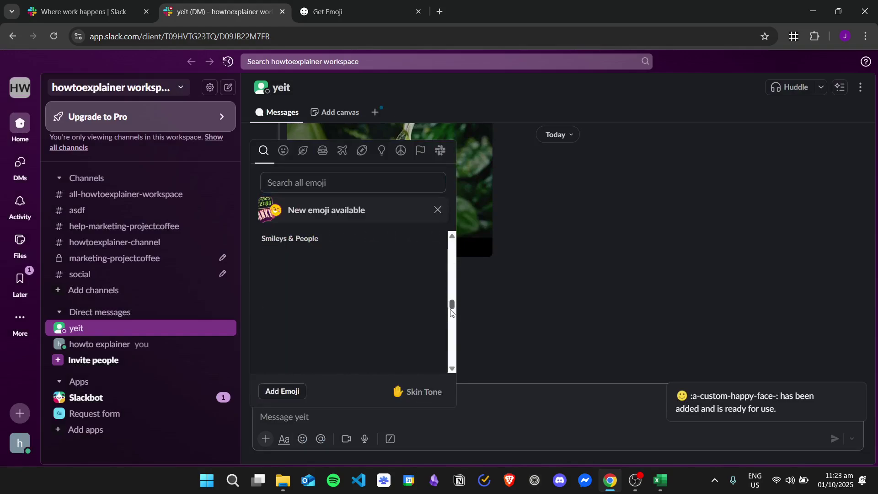